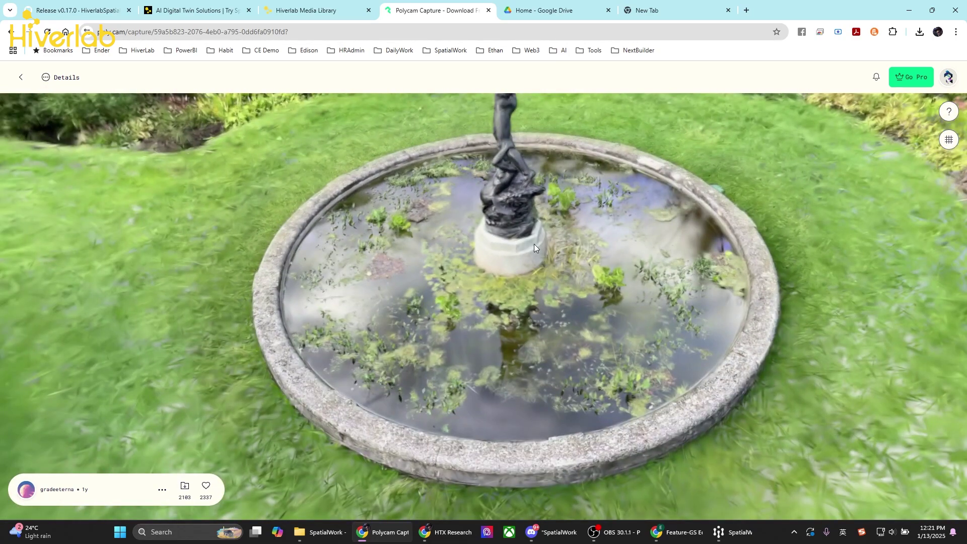
Return to the gallery of top Splat captures and open the Dumped Airplane capture.
key(alt+Left)
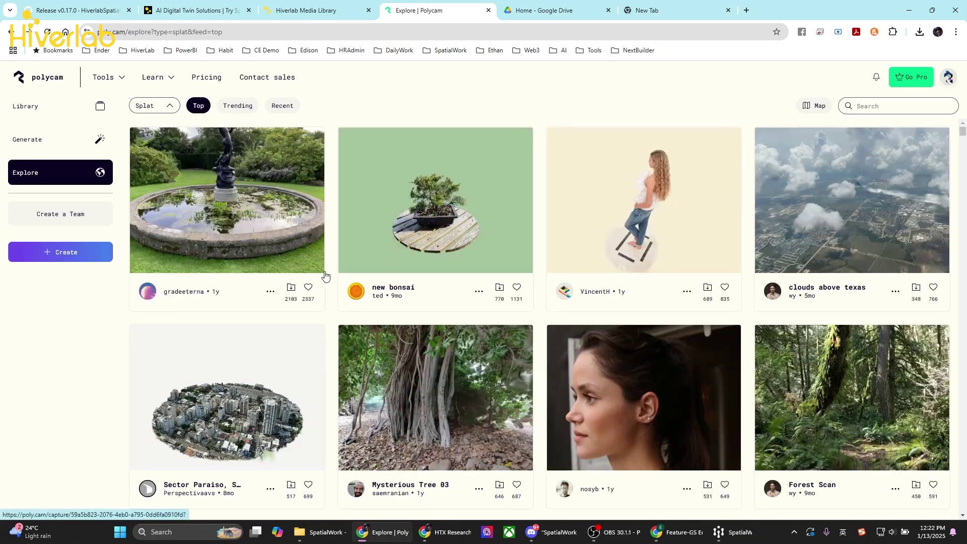
scroll(340, 267, down, 1)
scroll(340, 267, down, 1)
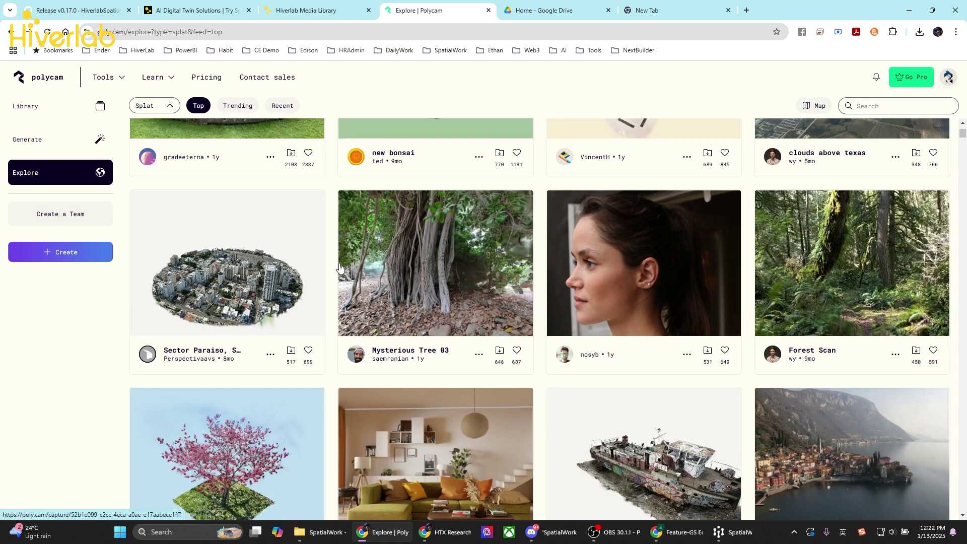
scroll(631, 267, down, 2)
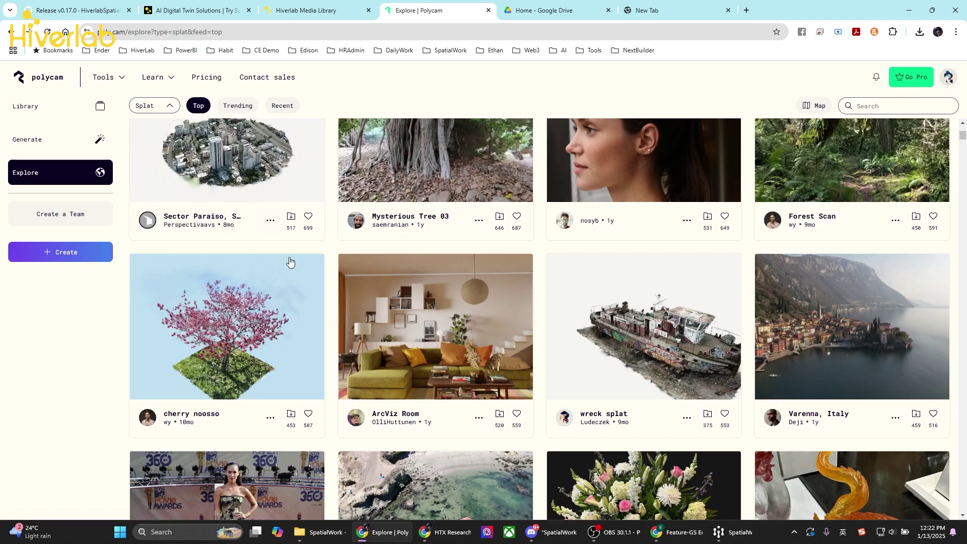
scroll(329, 238, down, 1)
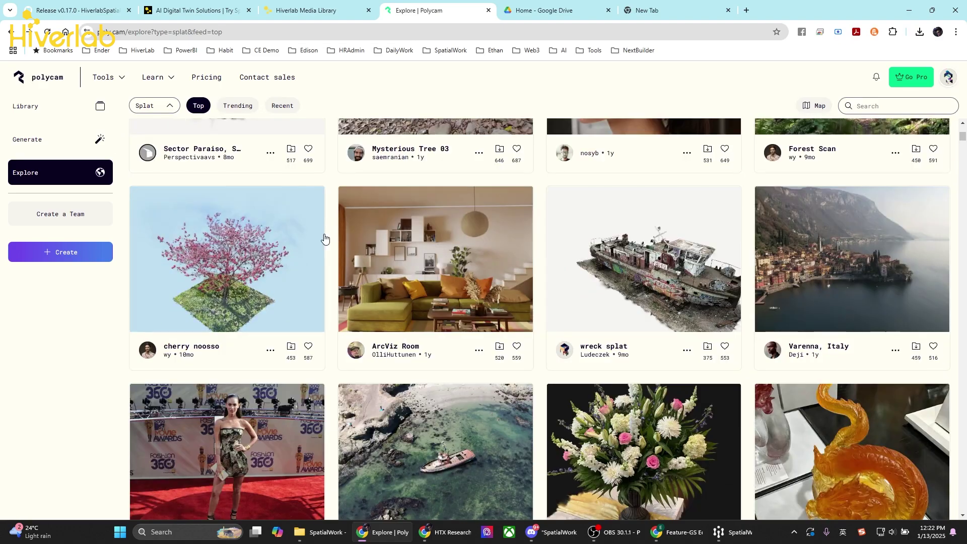
scroll(322, 239, down, 1)
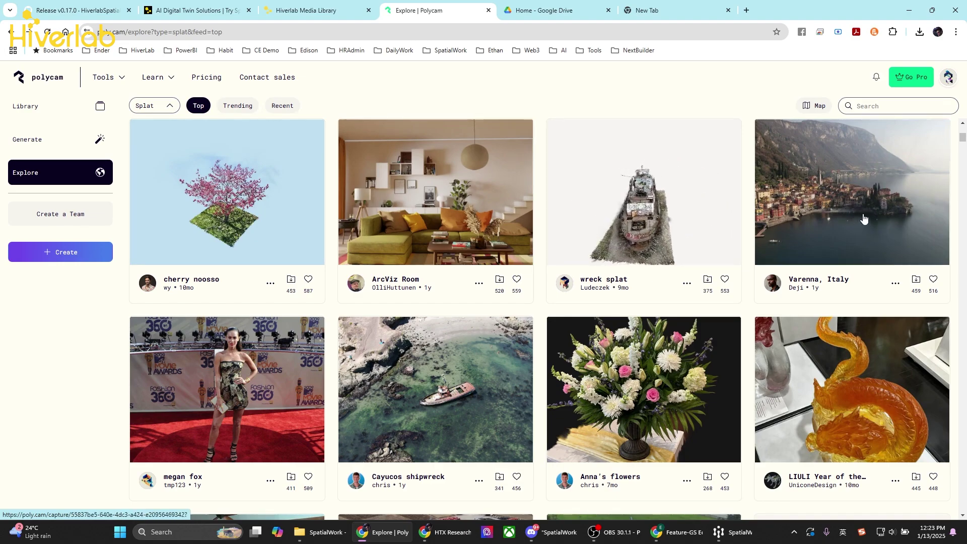
scroll(623, 241, down, 1)
scroll(624, 241, down, 5)
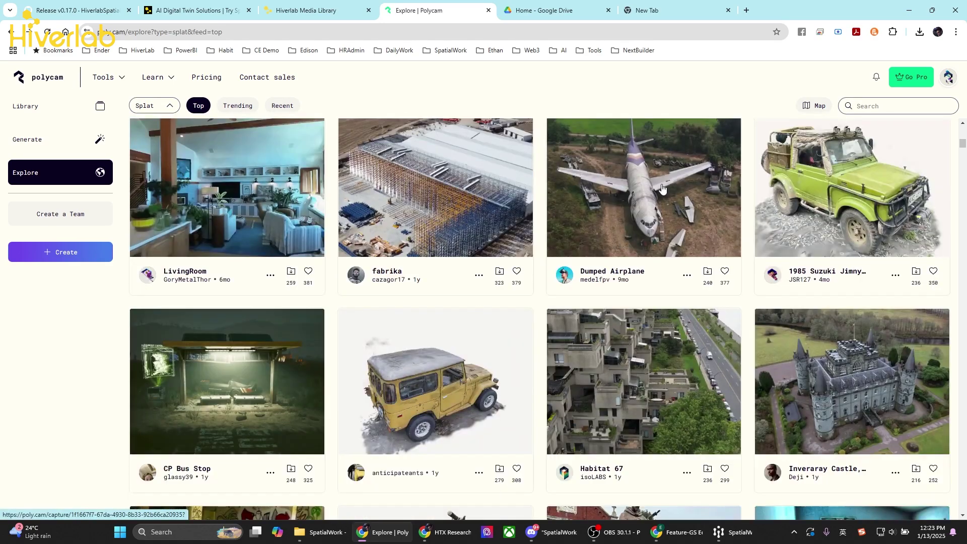
click(662, 188)
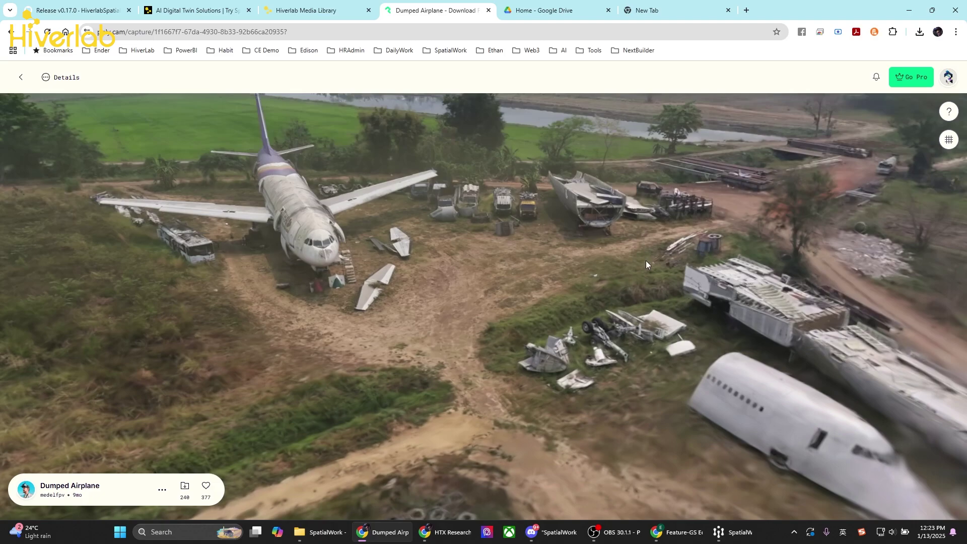
Examine the Dumped Airplane splat from several angles, both at a distance and close to the aircraft.
drag(467, 239, 643, 298)
scroll(642, 298, down, 8)
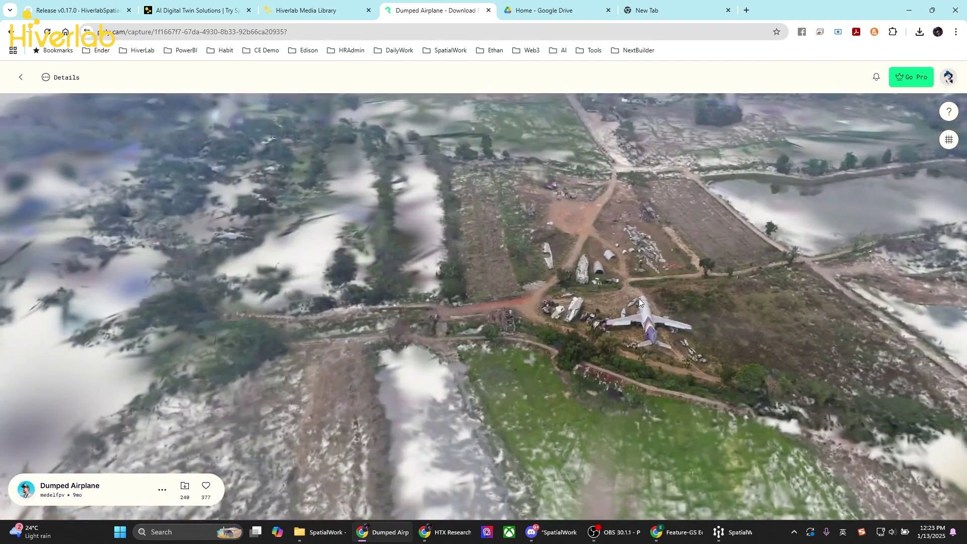
scroll(638, 298, up, 5)
drag(717, 294, 472, 279)
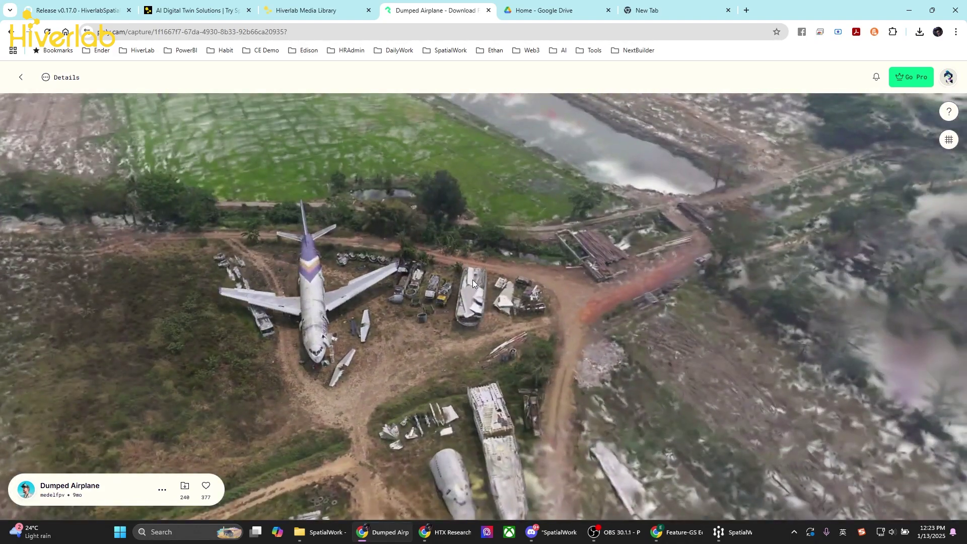
drag(452, 302, 673, 277)
scroll(673, 277, up, 5)
drag(738, 291, 712, 301)
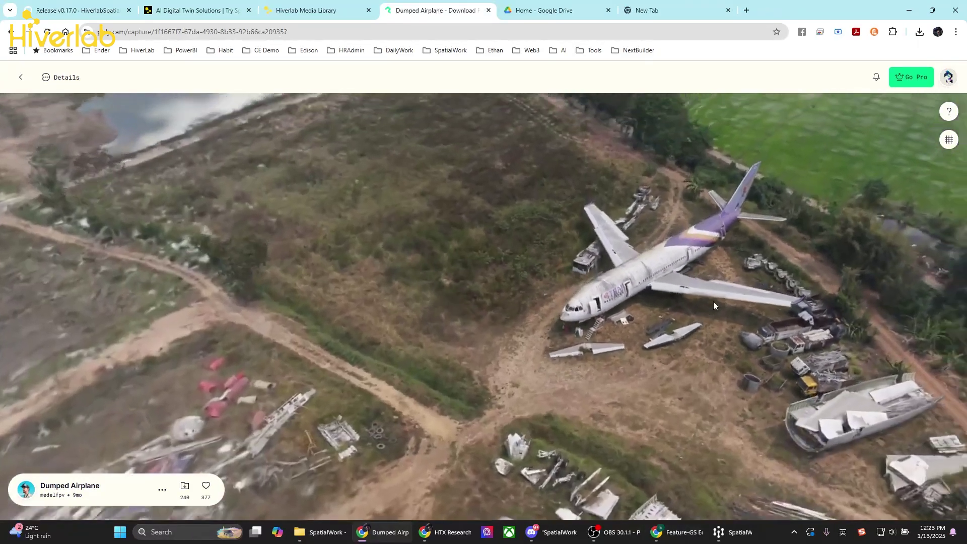
scroll(712, 301, up, 3)
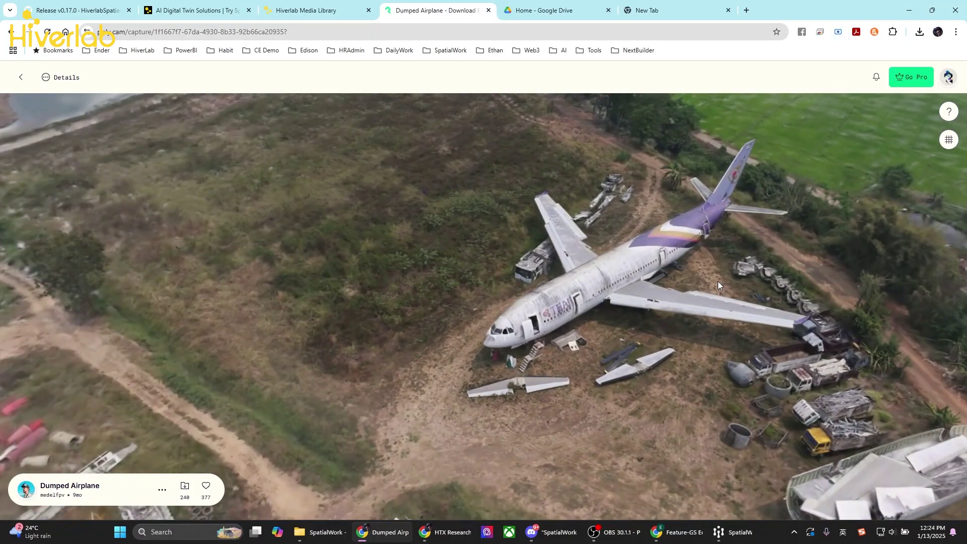
drag(758, 281, 585, 323)
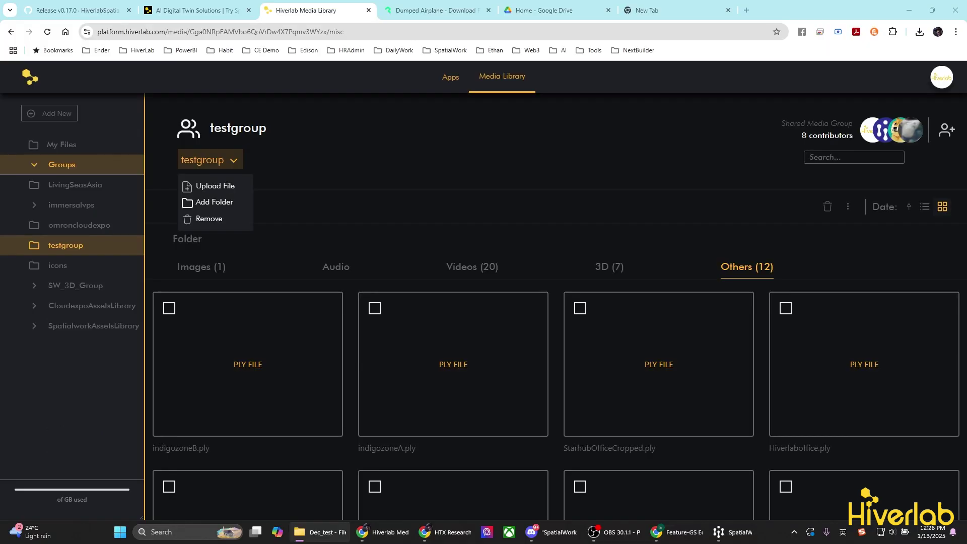
Copy the path of the Dec_test folder from File Explorer.
drag(966, 163, 603, 163)
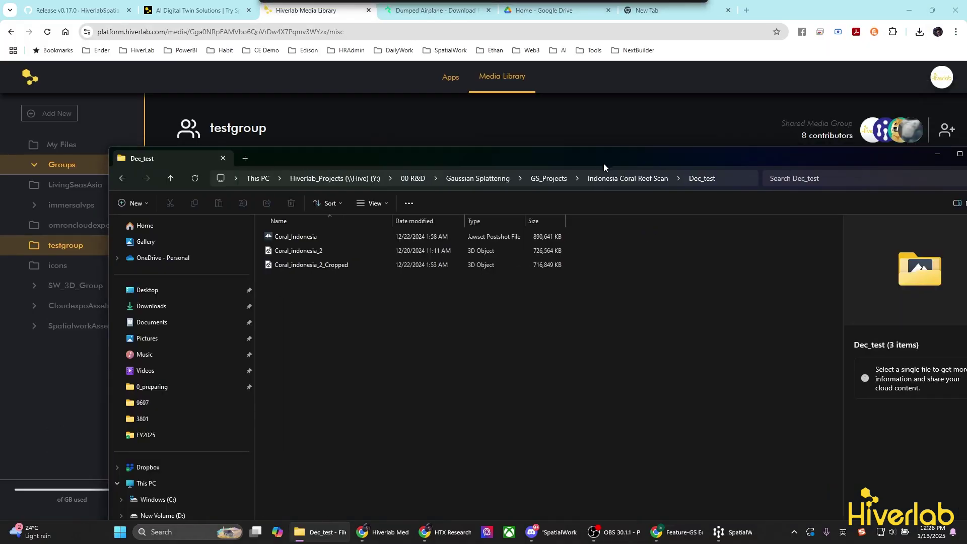
click(721, 181)
key(ctrl+c)
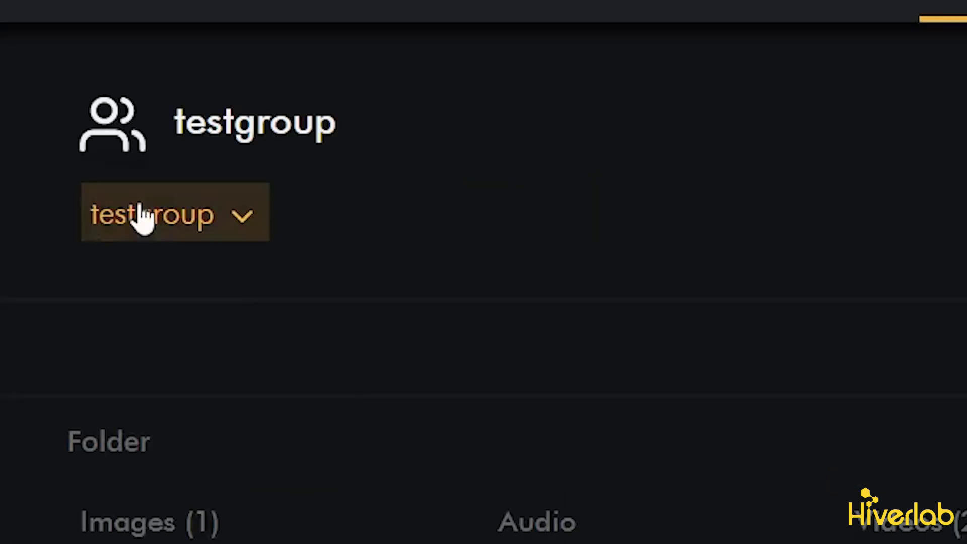
Upload Coral_indonesia_2_Cropped.ply from the copied Dec_test folder path to the testgroup media group on the Hiverlab platform.
click(142, 208)
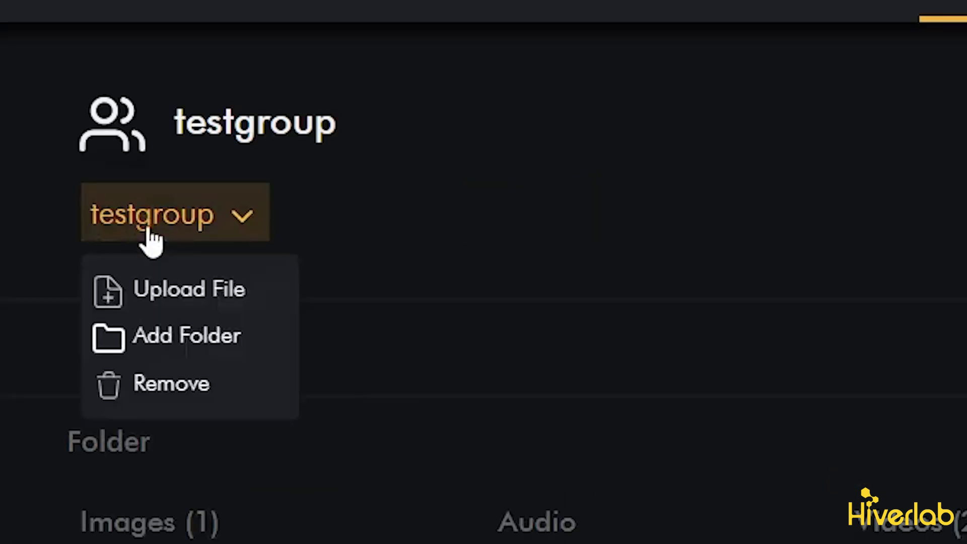
click(166, 291)
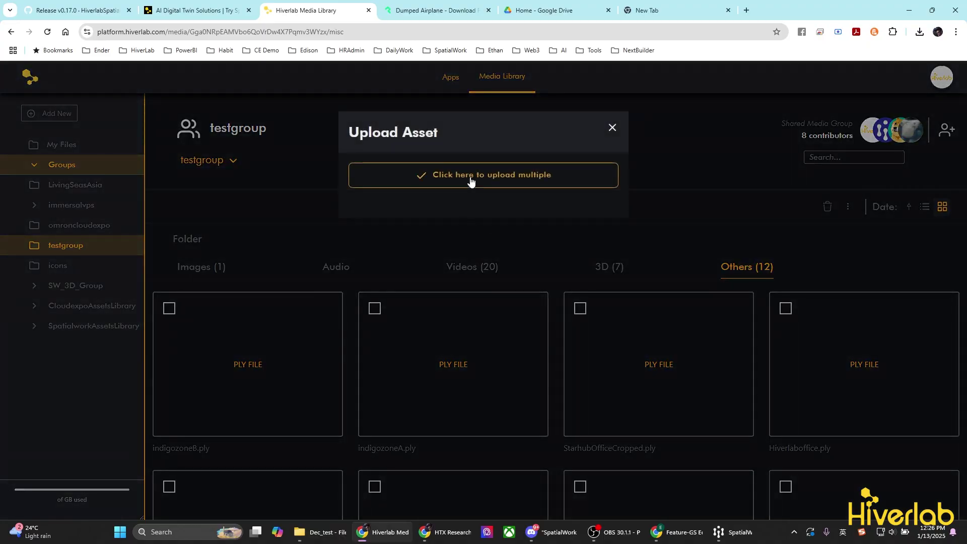
click(470, 177)
click(254, 25)
key(ctrl+v)
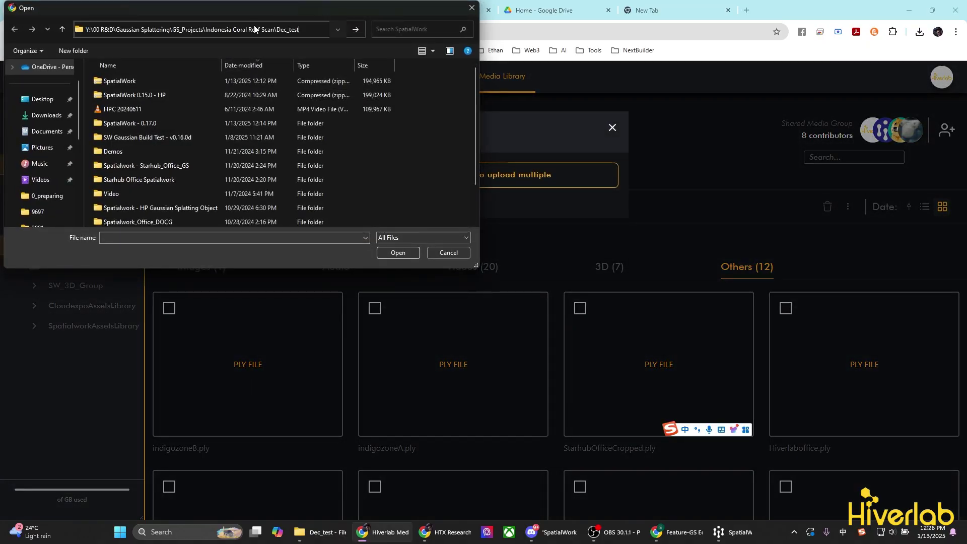
key(Return)
click(187, 108)
double_click(186, 108)
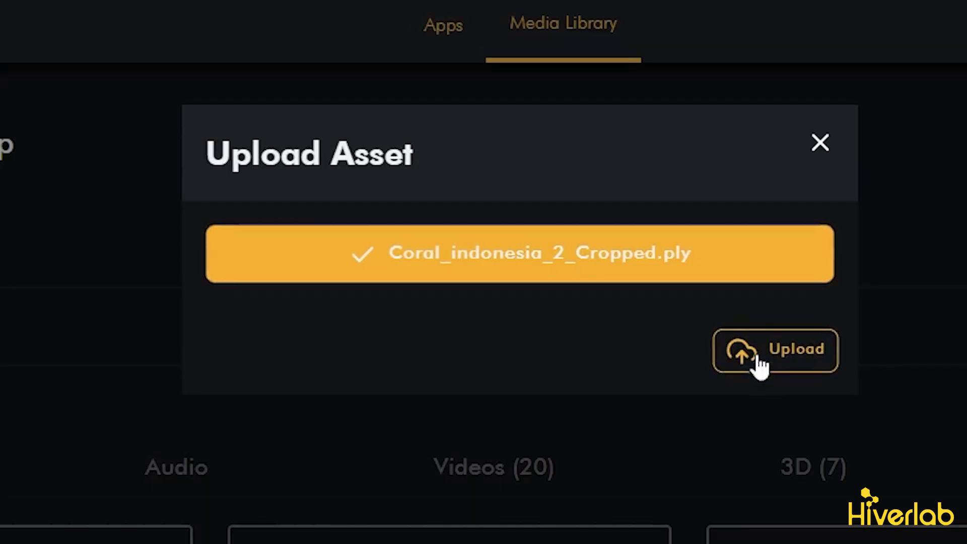
click(760, 368)
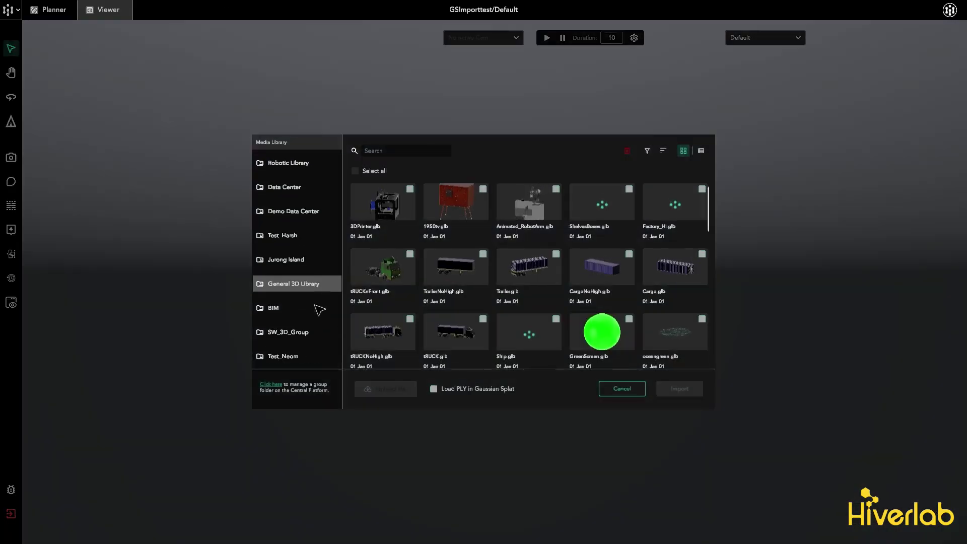
In SpatialWork, select the cropped coral PLY in testgroup for import, with Load PLY in Gaussian Splat enabled.
scroll(317, 306, down, 3)
click(296, 302)
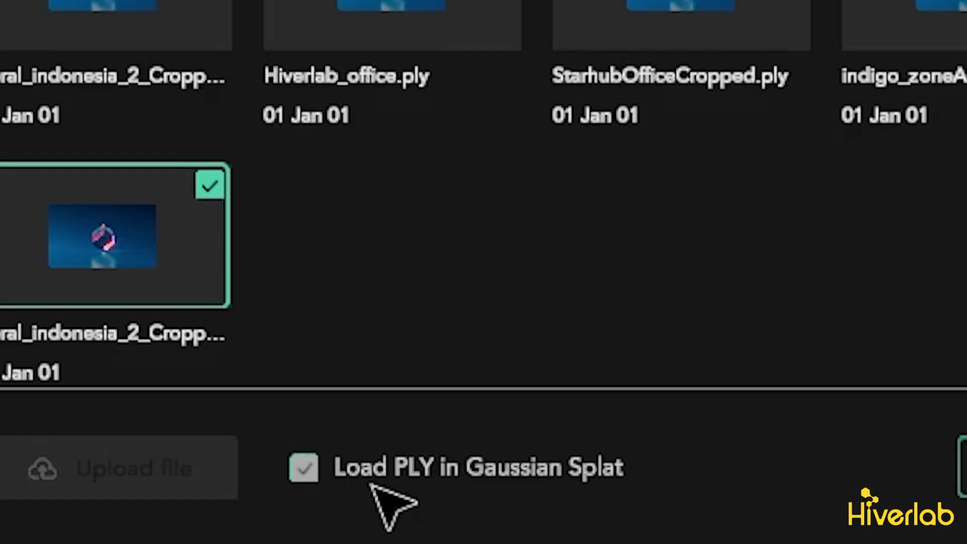
click(445, 393)
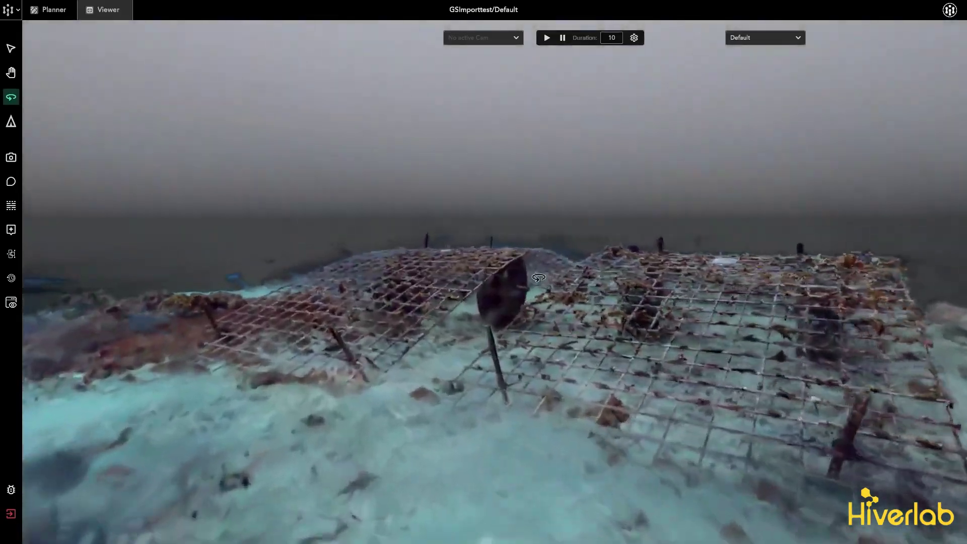
Examine the imported coral reef splat in the Viewer, from close to the mesh frames to an overview from above.
drag(468, 322, 503, 319)
drag(480, 311, 589, 312)
right_drag(589, 312, 606, 302)
drag(606, 302, 584, 216)
right_drag(584, 217, 670, 268)
drag(670, 268, 494, 267)
right_drag(493, 267, 535, 285)
scroll(534, 285, up, 5)
drag(533, 280, 468, 236)
right_drag(468, 236, 537, 218)
scroll(537, 218, down, 3)
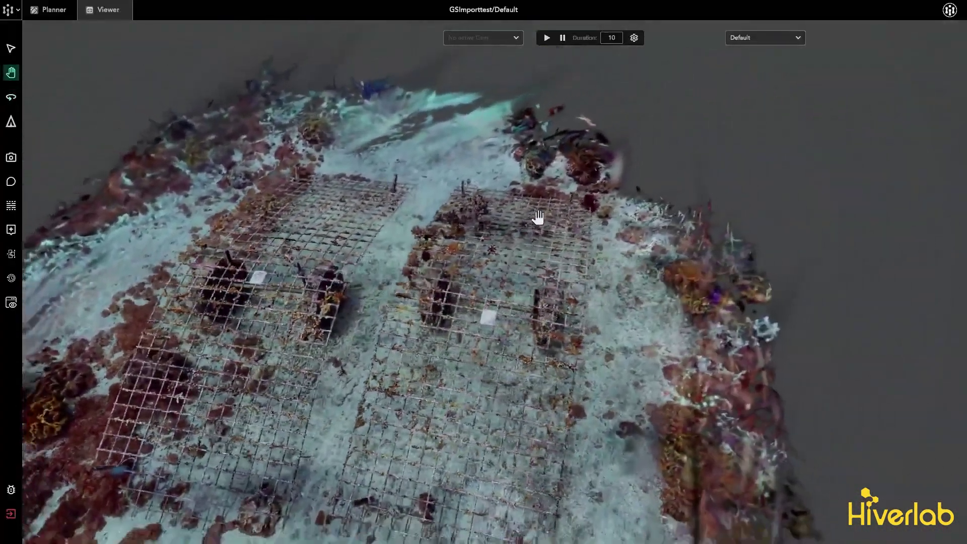
drag(537, 218, 546, 218)
In Planner mode, shrink the coral splat to a scale of about 0.88 and restore its X and Y scale to 1.
click(54, 9)
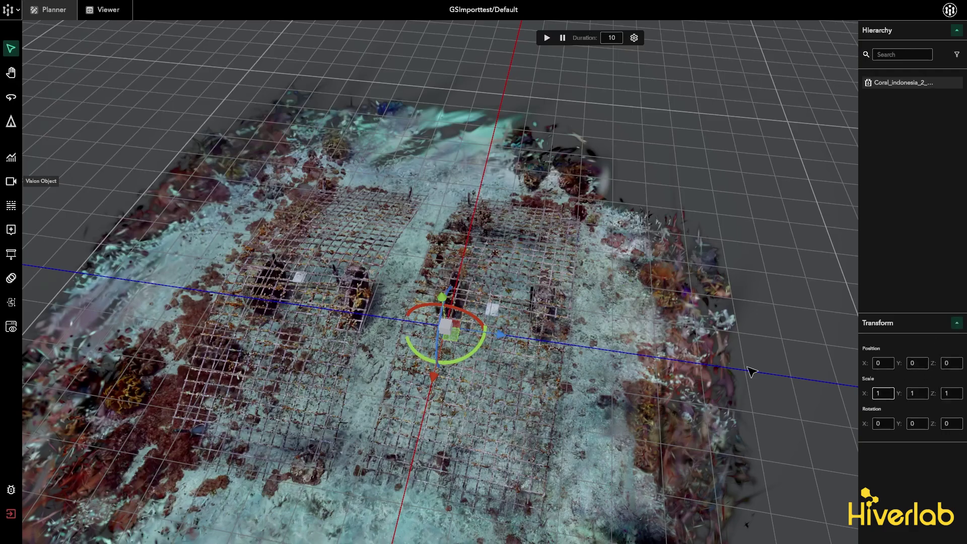
mouse_move(453, 332)
mouse_down()
mouse_move(437, 353)
mouse_move(446, 345)
mouse_up()
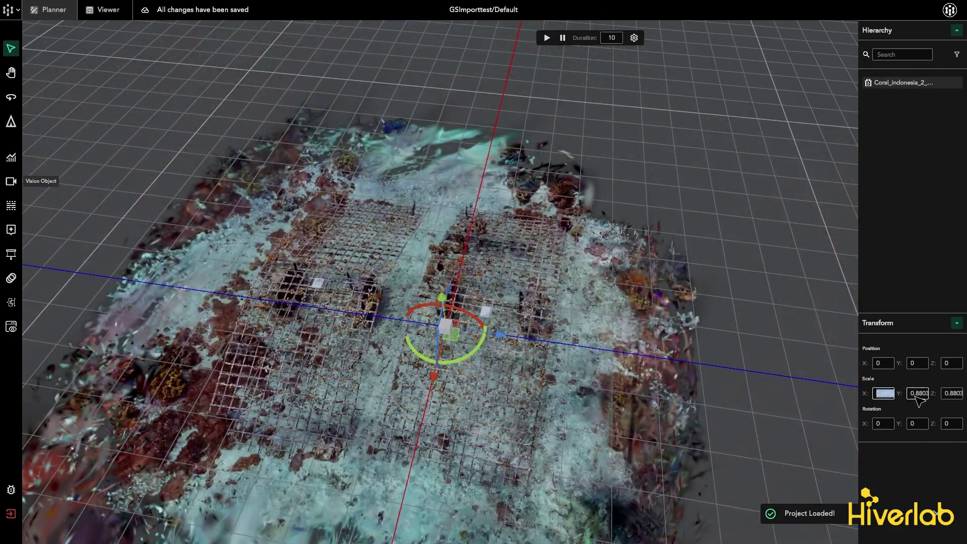
text(1)
key(Tab)
text(1)
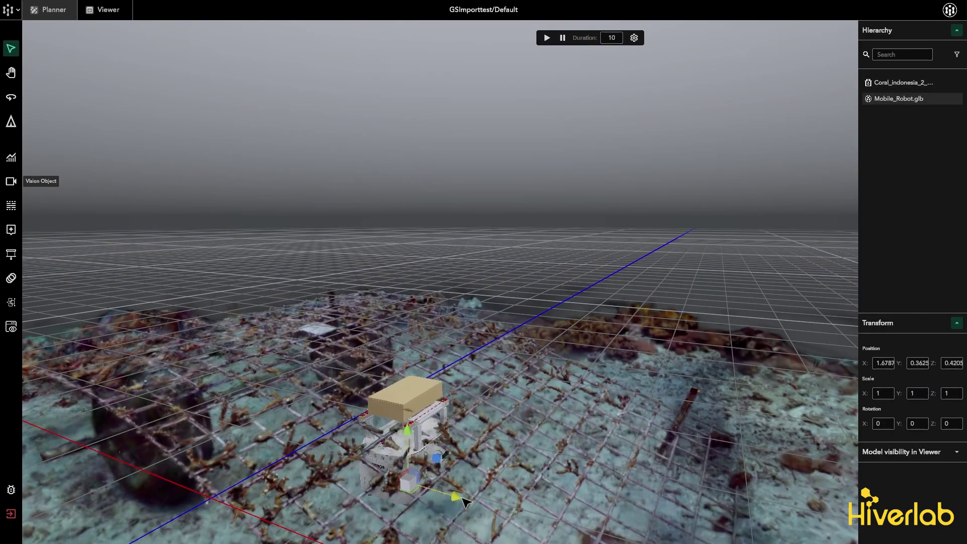
Enlarge Mobile_Robot.glb to a scale of about 1.94 and position it on the reef at about X 0.89, Y -0.02.
drag(446, 494, 354, 468)
middle_drag(354, 468, 615, 413)
drag(449, 309, 451, 363)
middle_drag(451, 363, 654, 357)
drag(486, 354, 486, 361)
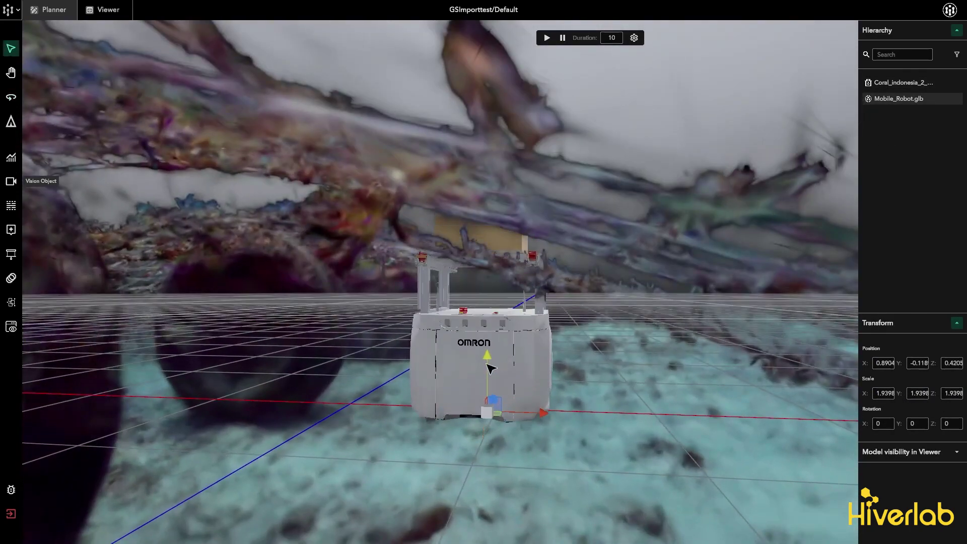
middle_drag(629, 350, 587, 259)
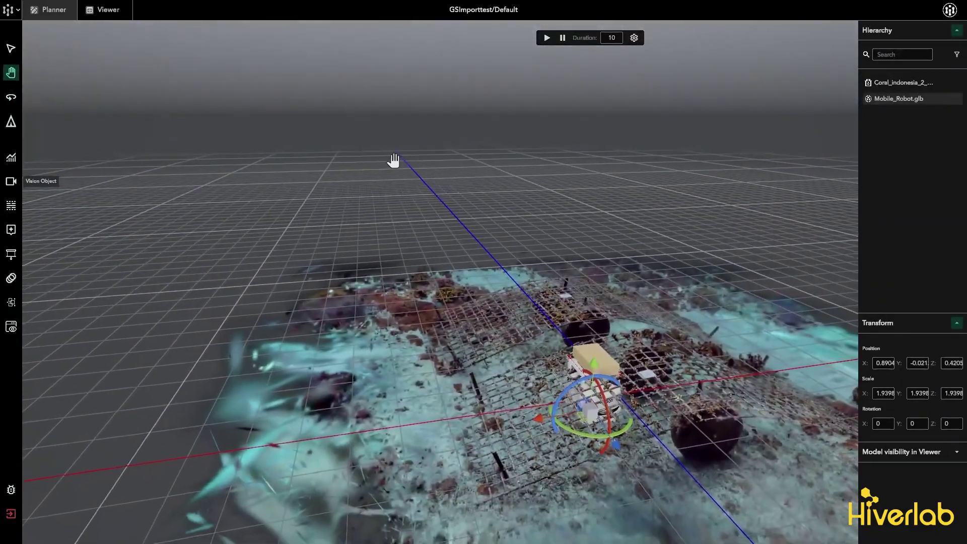
click(11, 9)
mouse_move(42, 29)
click(132, 80)
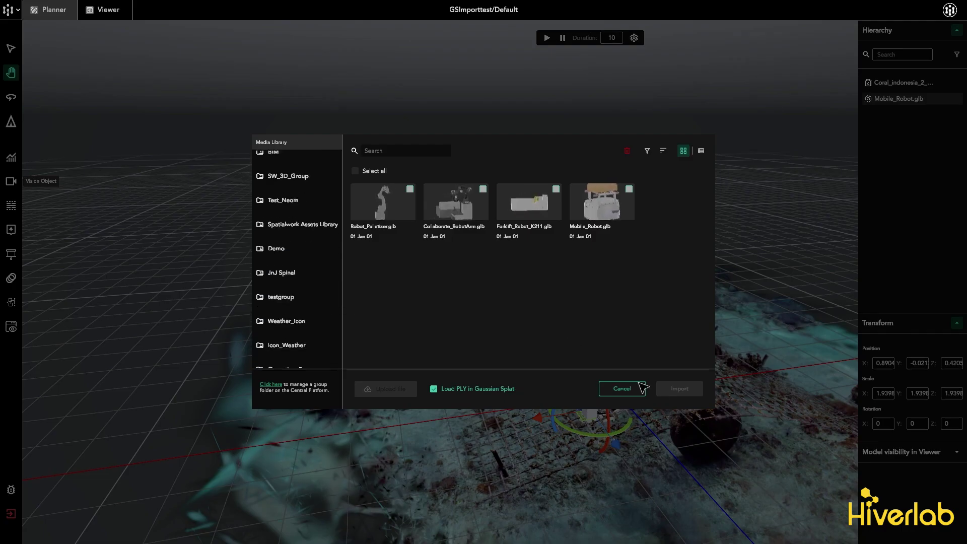
click(640, 386)
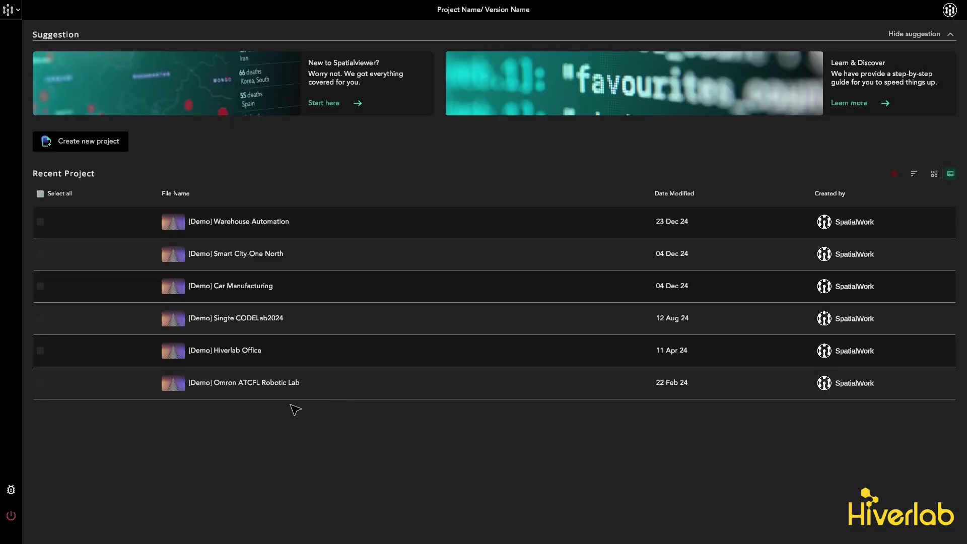
scroll(292, 408, down, 3)
scroll(292, 408, up, 3)
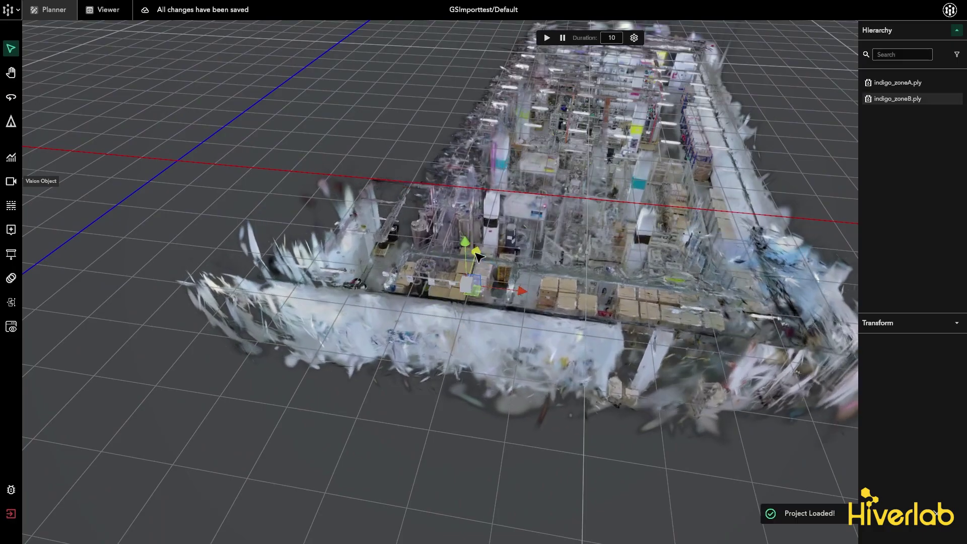
Examine the combined indigo_zoneA and indigo_zoneB splats, from the outside and among the stacked boxes.
right_drag(478, 257, 785, 164)
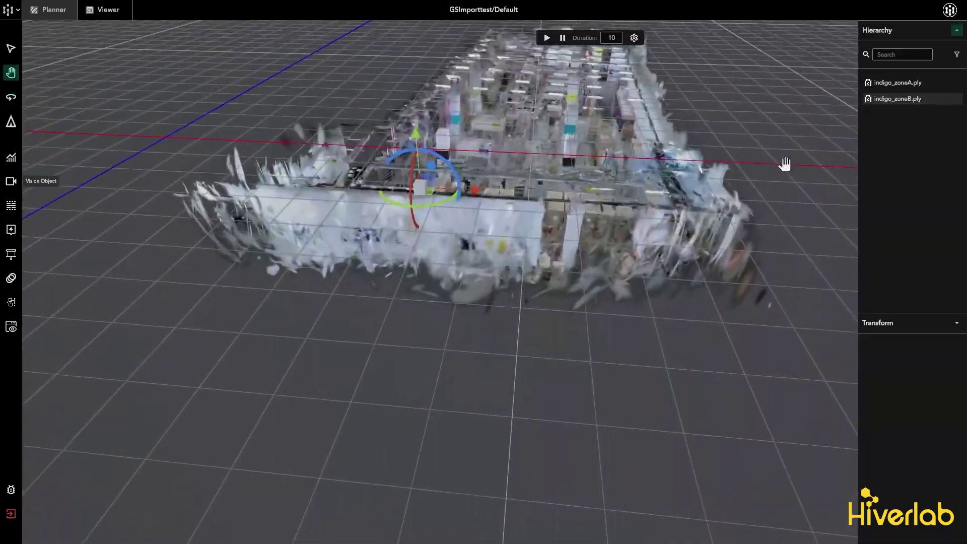
scroll(784, 165, up, 3)
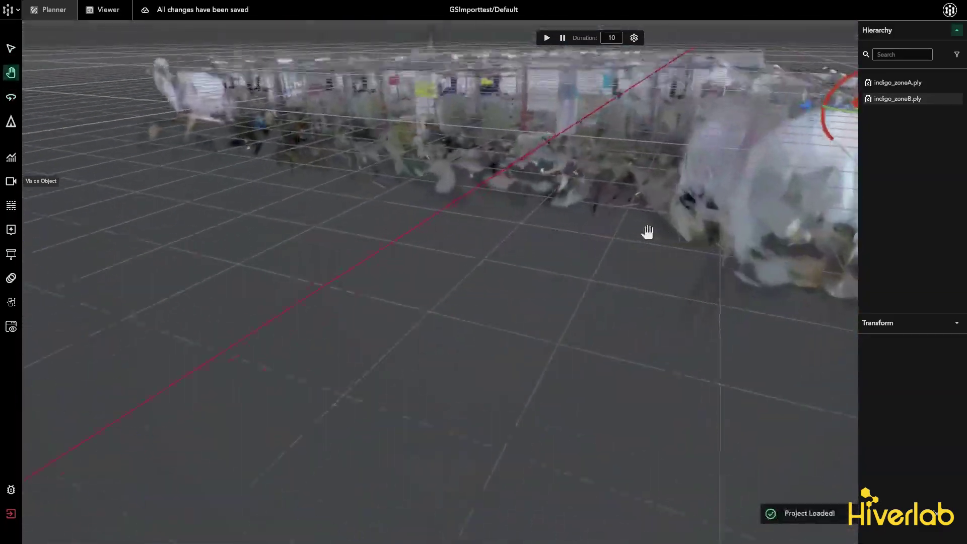
drag(647, 231, 643, 285)
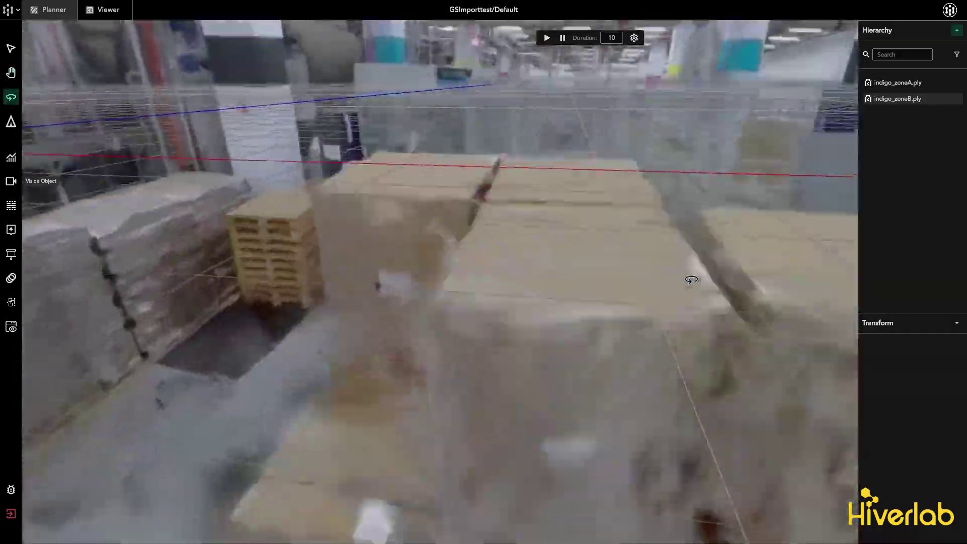
drag(691, 280, 383, 275)
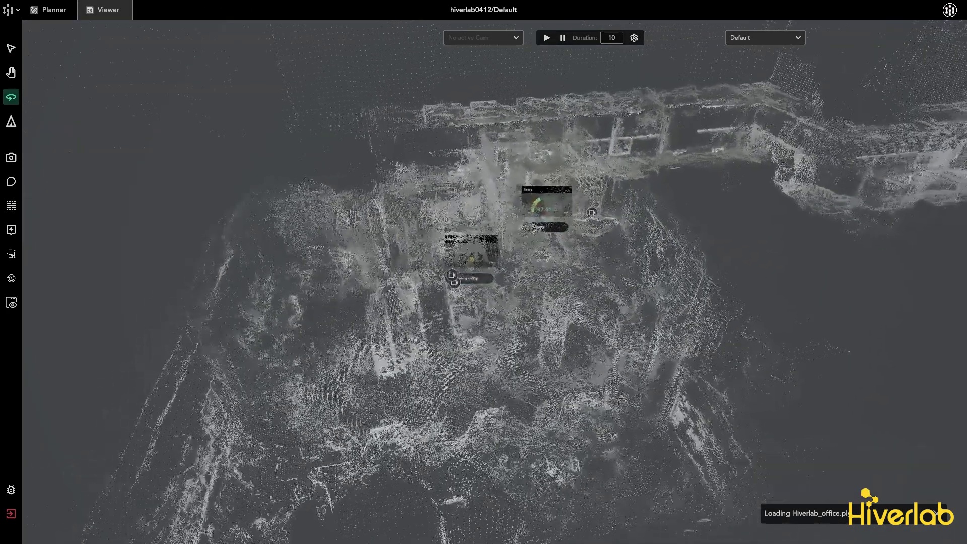
Open the hiverlab0412 project in Planner mode.
click(54, 10)
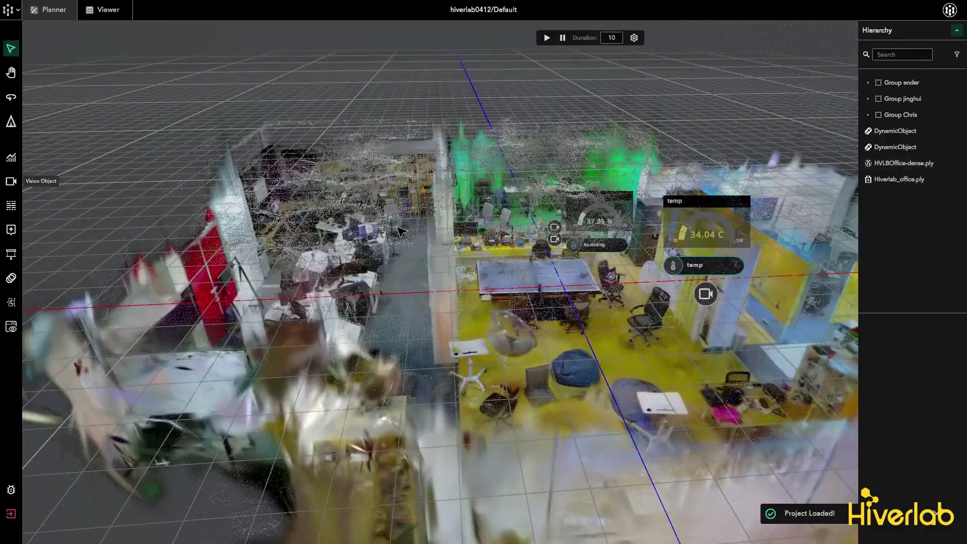
Examine the office splat together with its dense point cloud, from the temp and humidity widgets out to the whole floor.
scroll(412, 203, up, 3)
right_drag(411, 203, 427, 201)
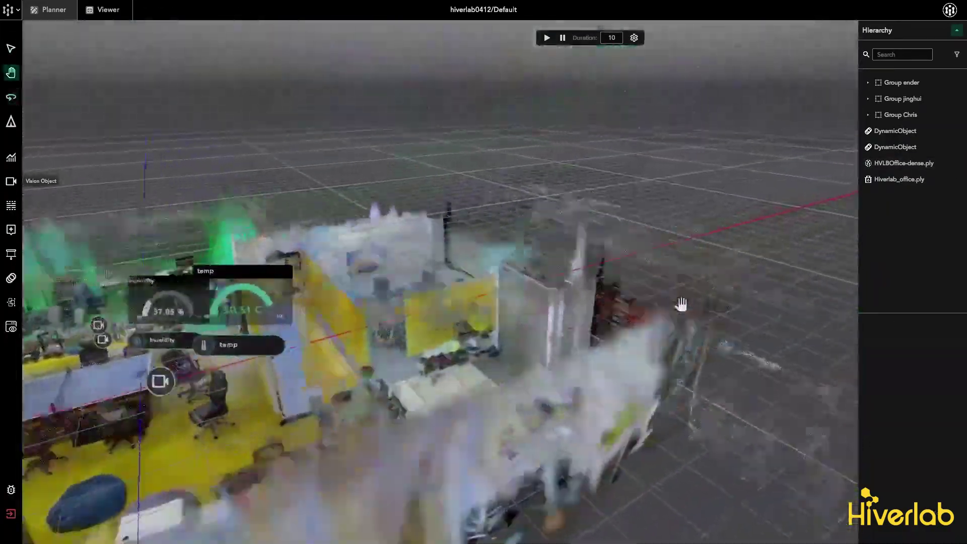
scroll(681, 304, down, 5)
right_drag(681, 304, 339, 382)
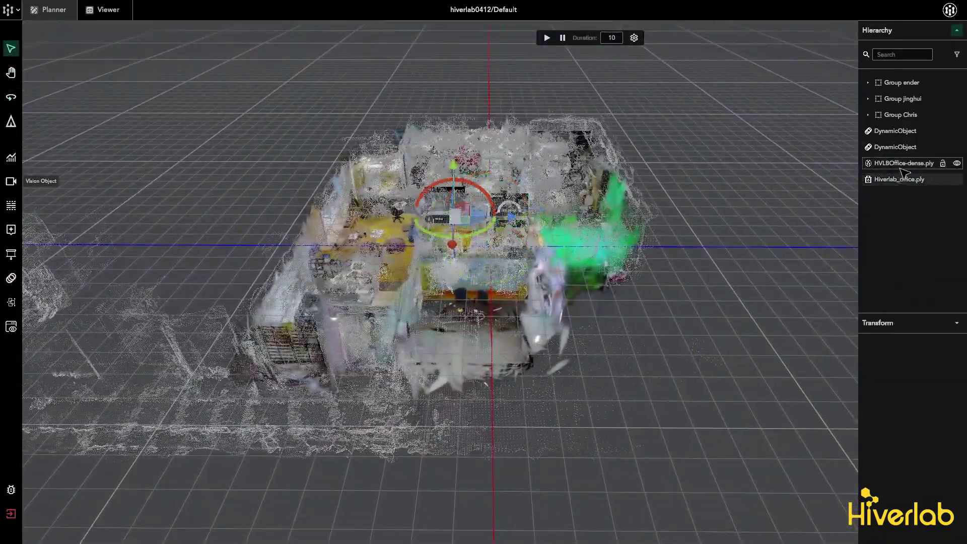
Hide HVLBOffice-dense.ply and inspect the Hiverlab_office.ply splat on its own from several sides.
scroll(824, 199, up, 5)
right_drag(824, 199, 636, 214)
scroll(636, 214, down, 3)
middle_drag(636, 214, 603, 187)
right_drag(603, 188, 660, 214)
middle_drag(660, 214, 665, 285)
right_drag(665, 285, 654, 378)
middle_drag(655, 378, 566, 389)
drag(541, 384, 437, 384)
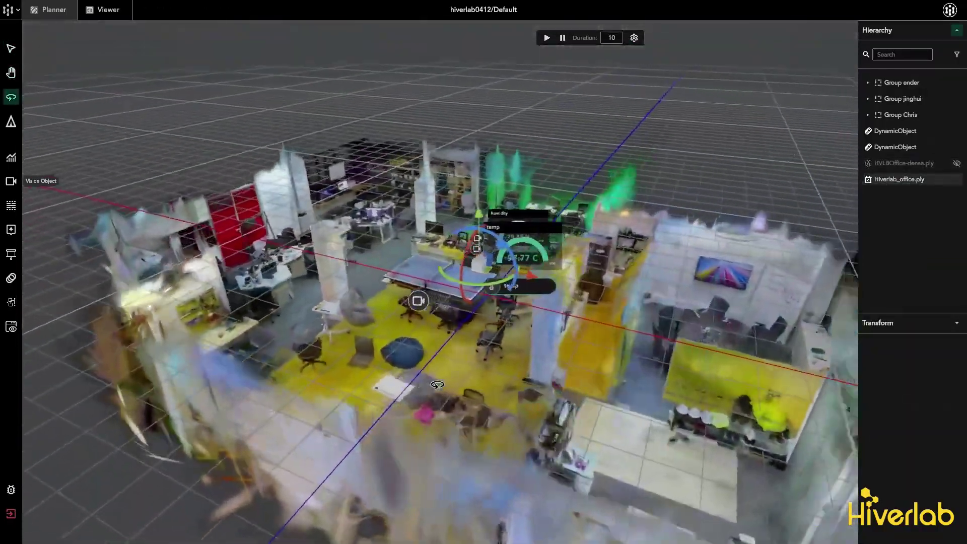
drag(583, 397, 546, 421)
Inspect the office splat up close in Viewer mode, around the desk with the two monitors.
scroll(554, 431, up, 5)
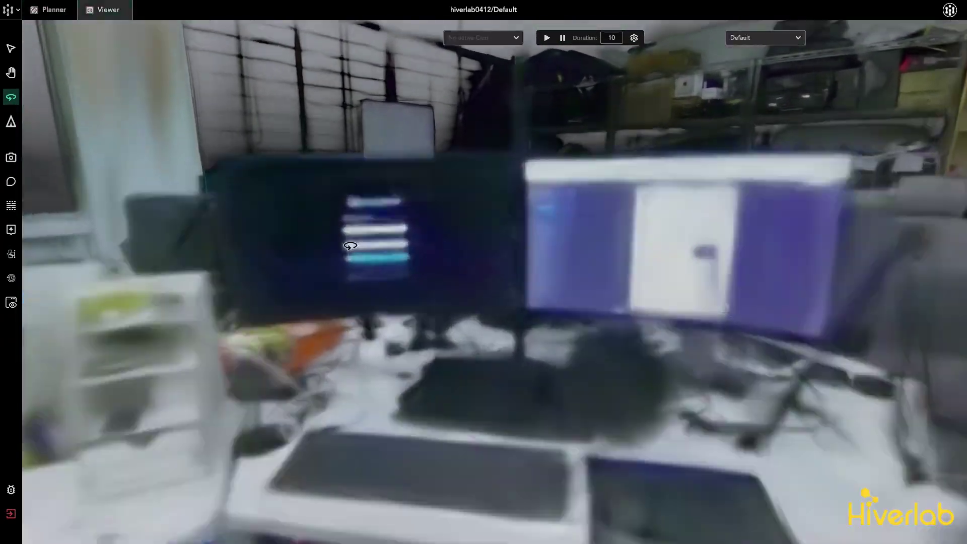
drag(349, 246, 905, 386)
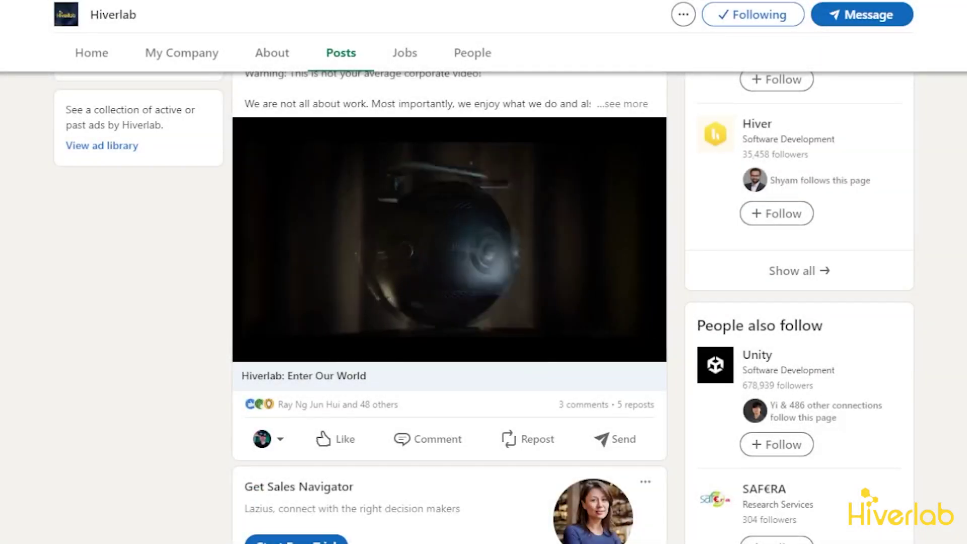
Switch to LinkedIn and browse the posts on Hiverlab's company page.
scroll(449, 307, down, 10)
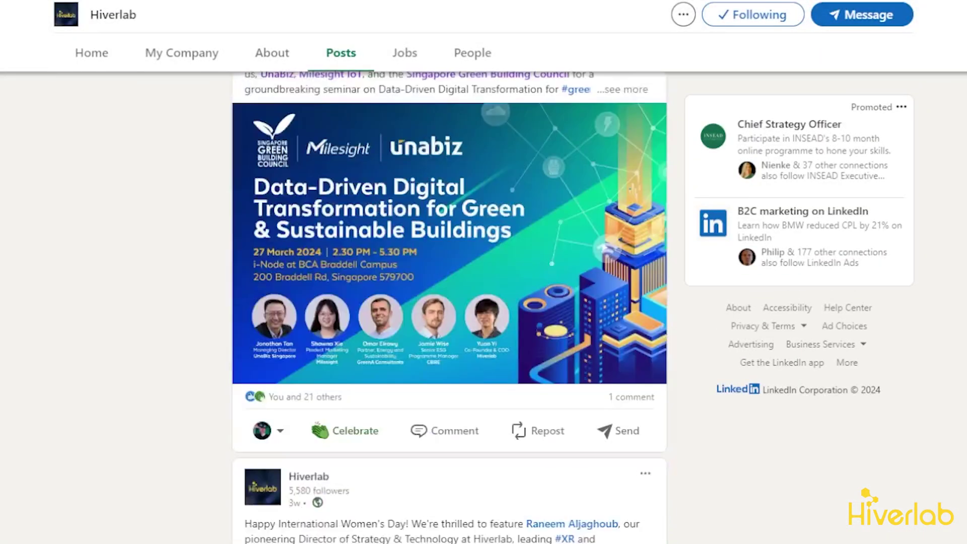
scroll(449, 307, down, 7)
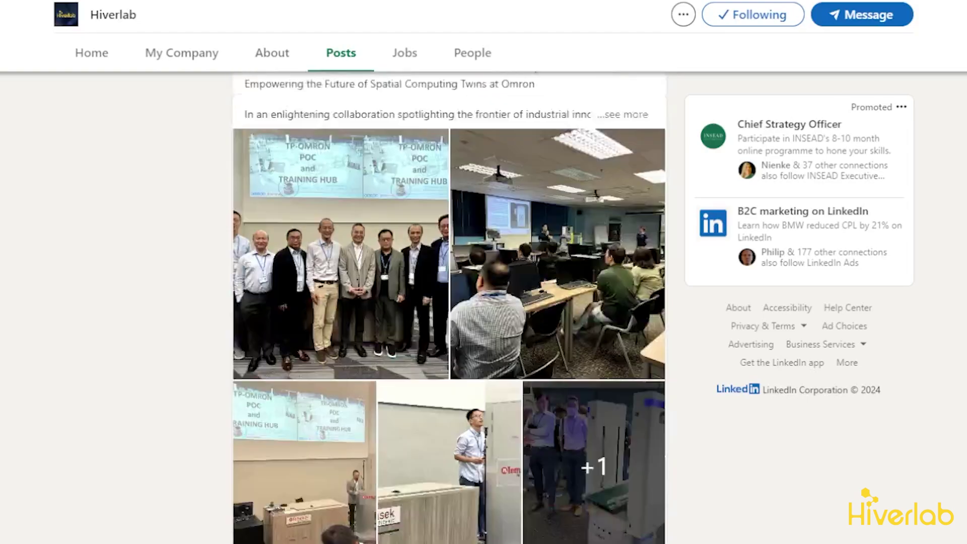